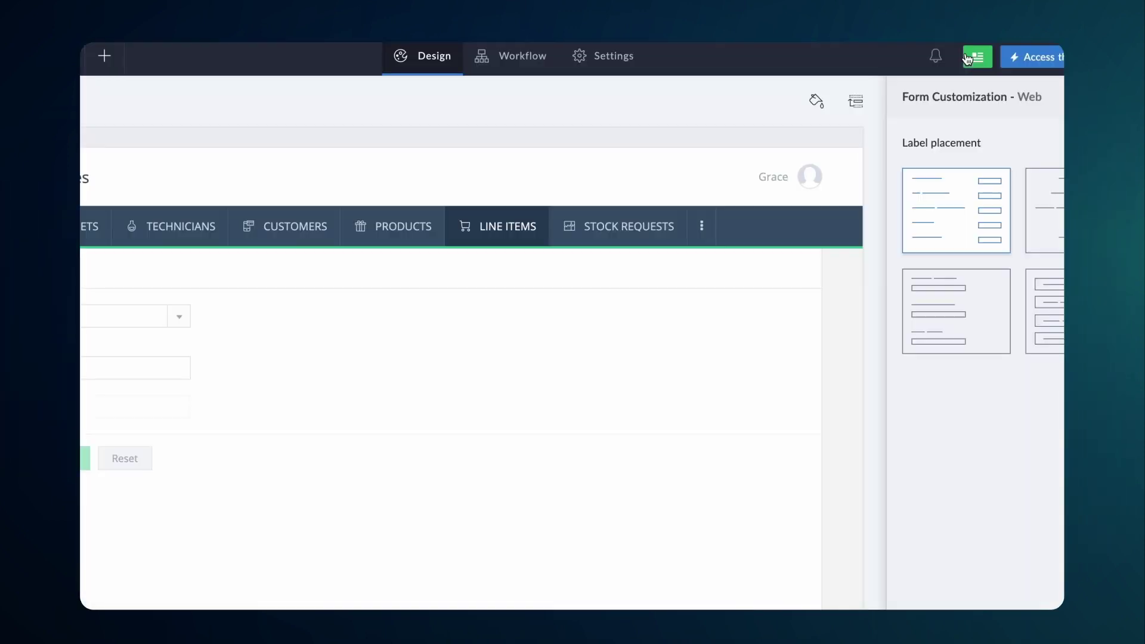
# Add a Lookup field below Sub Total that fetches Name from the Order form
pyautogui.click(497, 352)
pyautogui.scroll(-2, 180, 322)
pyautogui.scroll(-5, 174, 340)
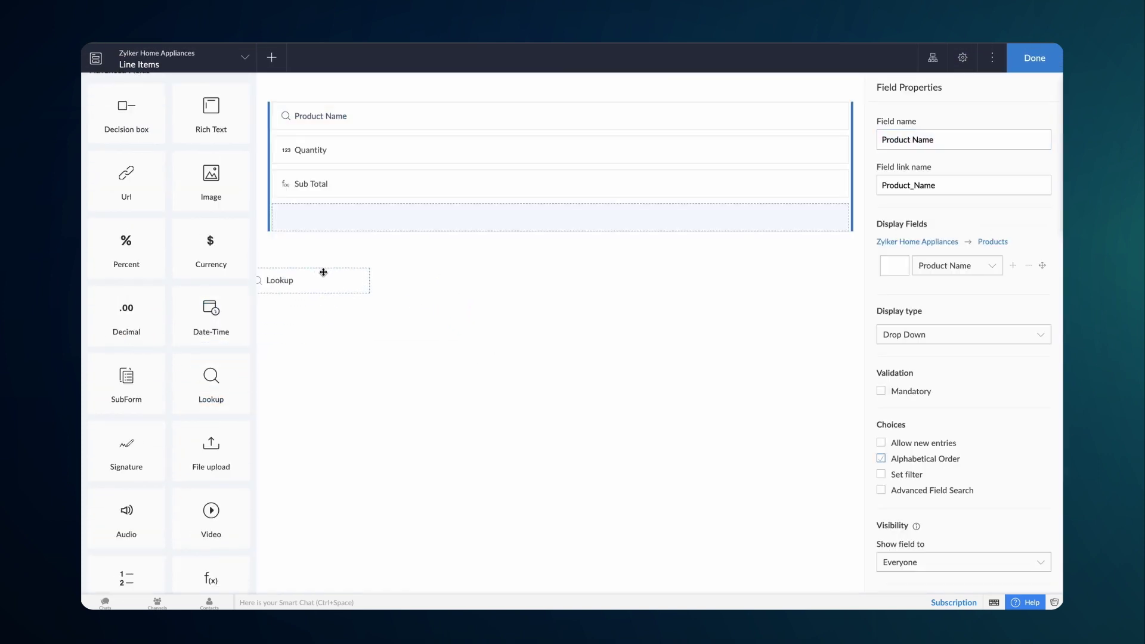
pyautogui.moveTo(200, 380); pyautogui.dragTo(318, 278)
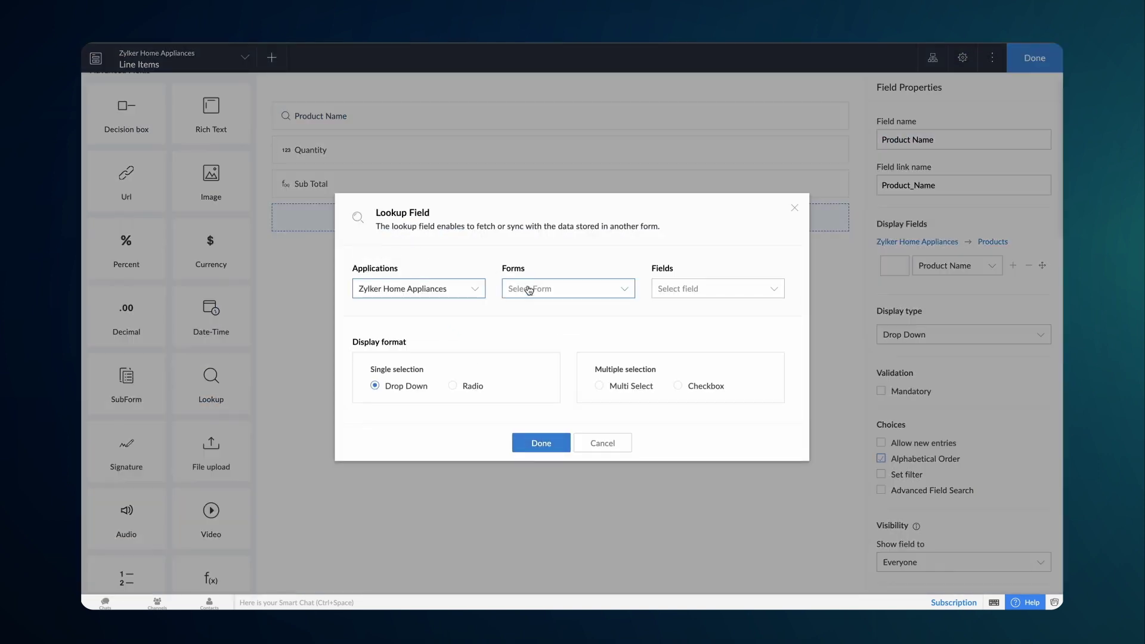
pyautogui.click(524, 289)
pyautogui.scroll(-2, 572, 390)
pyautogui.click(578, 386)
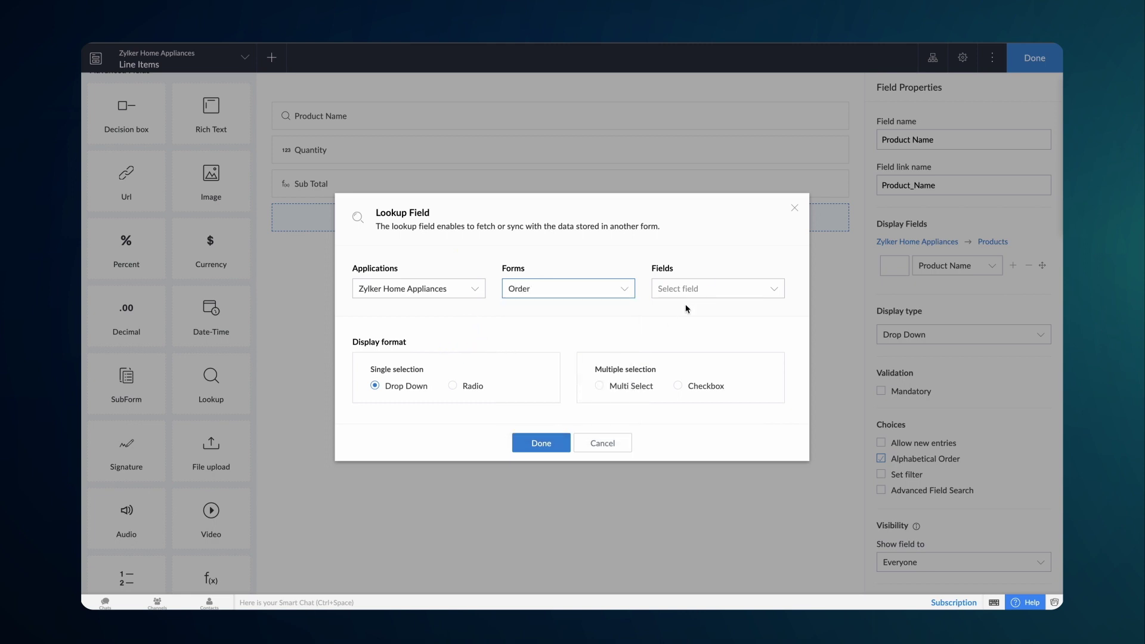
pyautogui.click(681, 288)
pyautogui.click(703, 391)
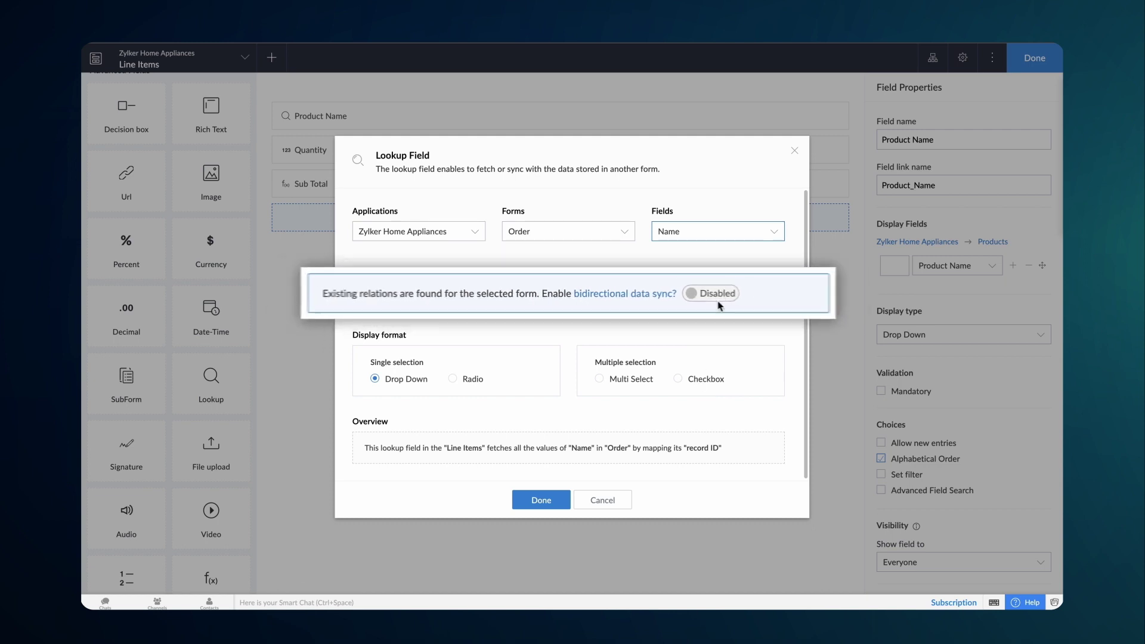
# Enable bidirectional sync on the lookup, linked to Order's Items relation
pyautogui.click(694, 295)
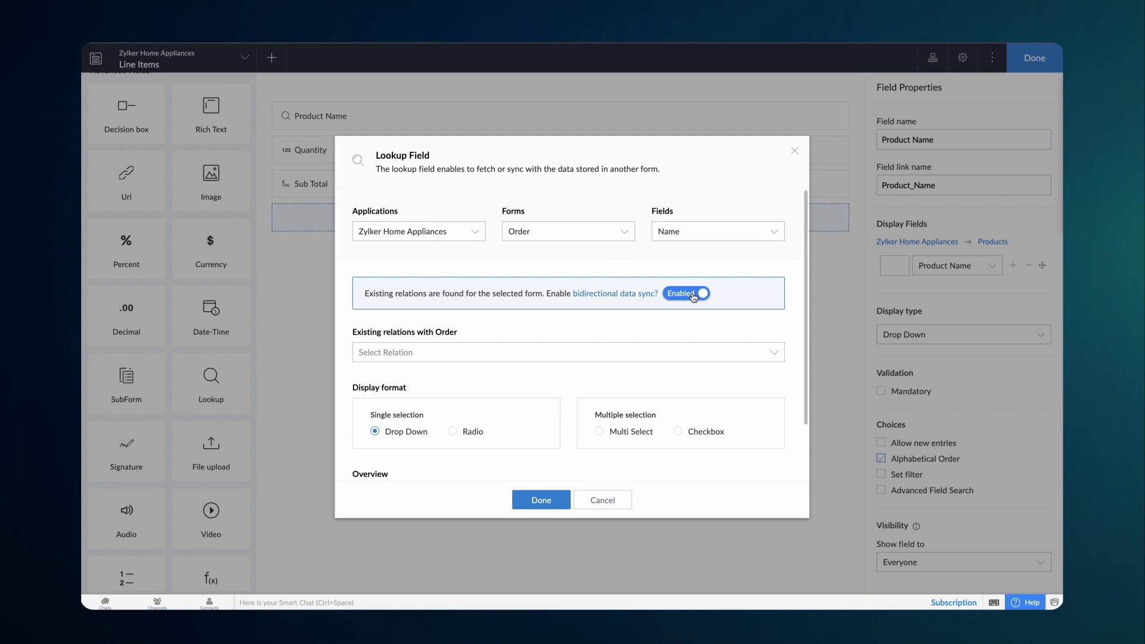
pyautogui.click(652, 352)
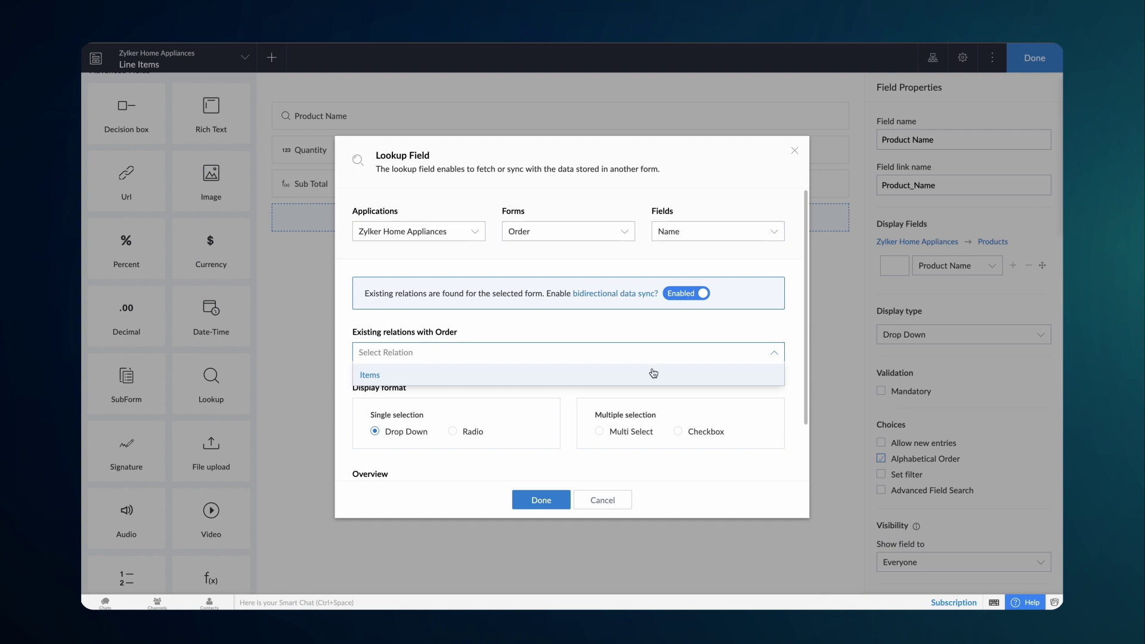
pyautogui.click(653, 373)
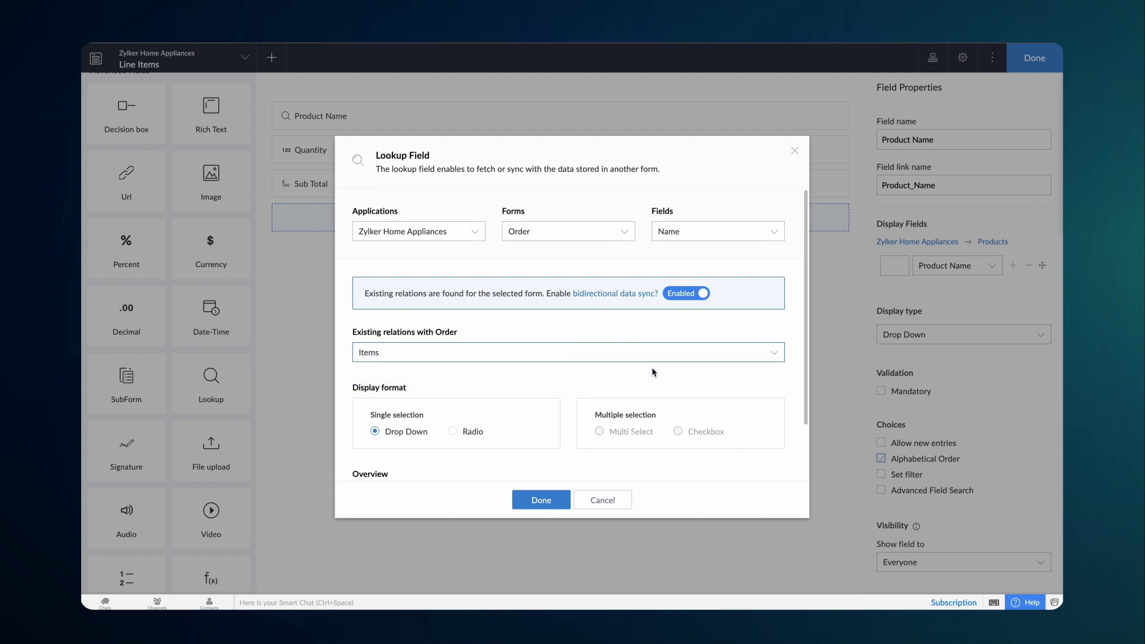
# Confirm the Order lookup, set its Show field to Admin Only, and exit the builder
pyautogui.click(541, 499)
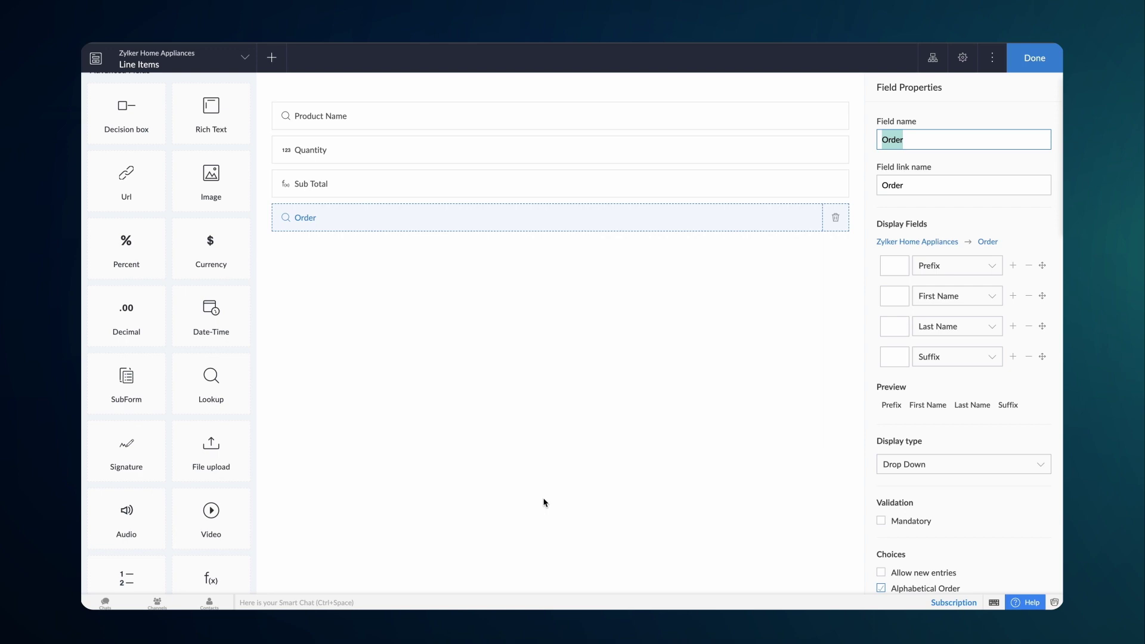
pyautogui.scroll(-3, 910, 414)
pyautogui.scroll(-3, 909, 415)
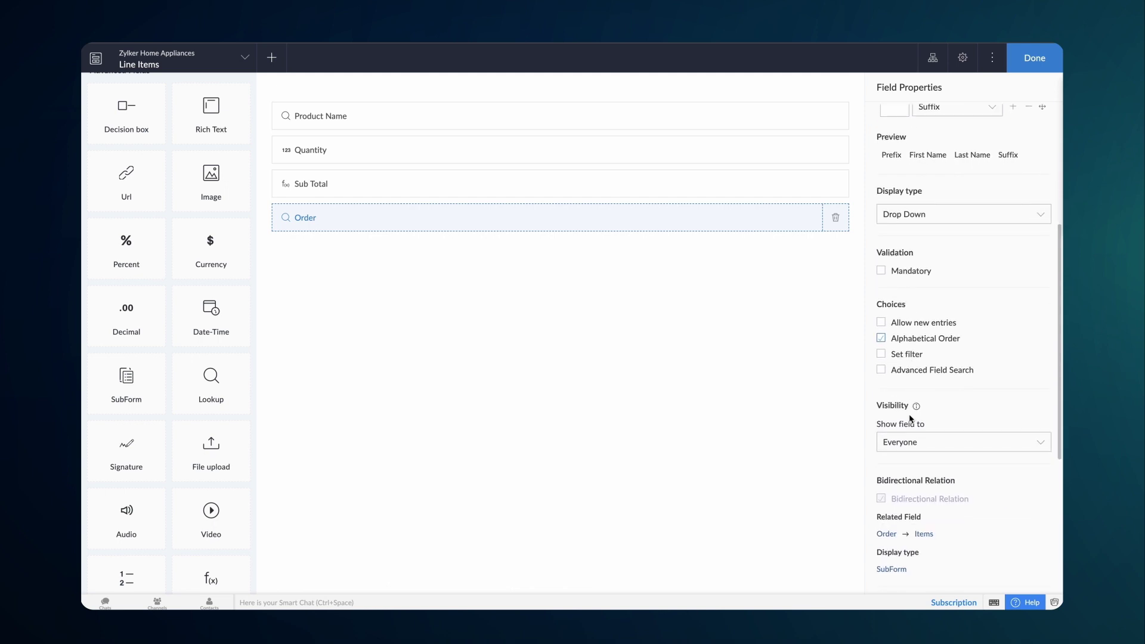
pyautogui.click(869, 440)
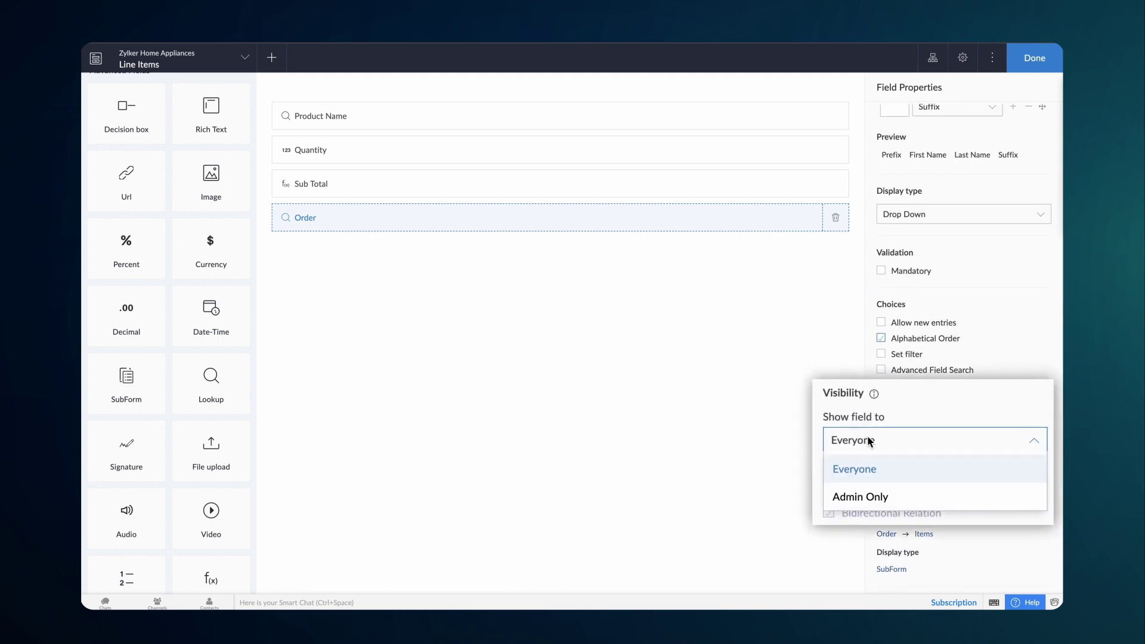
pyautogui.click(862, 496)
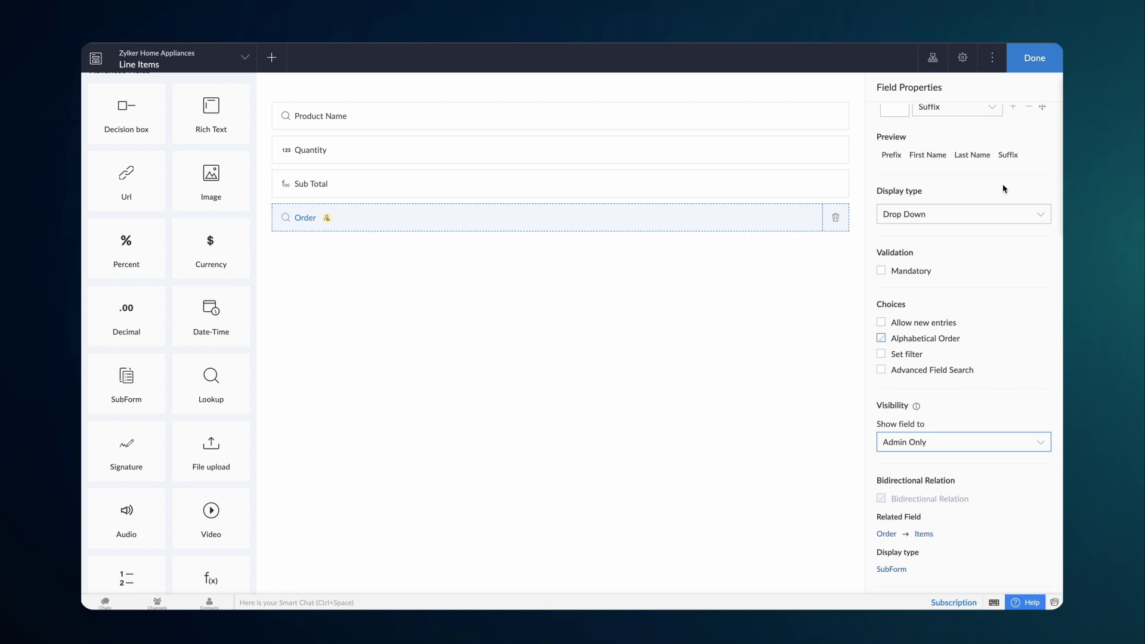
pyautogui.click(1040, 68)
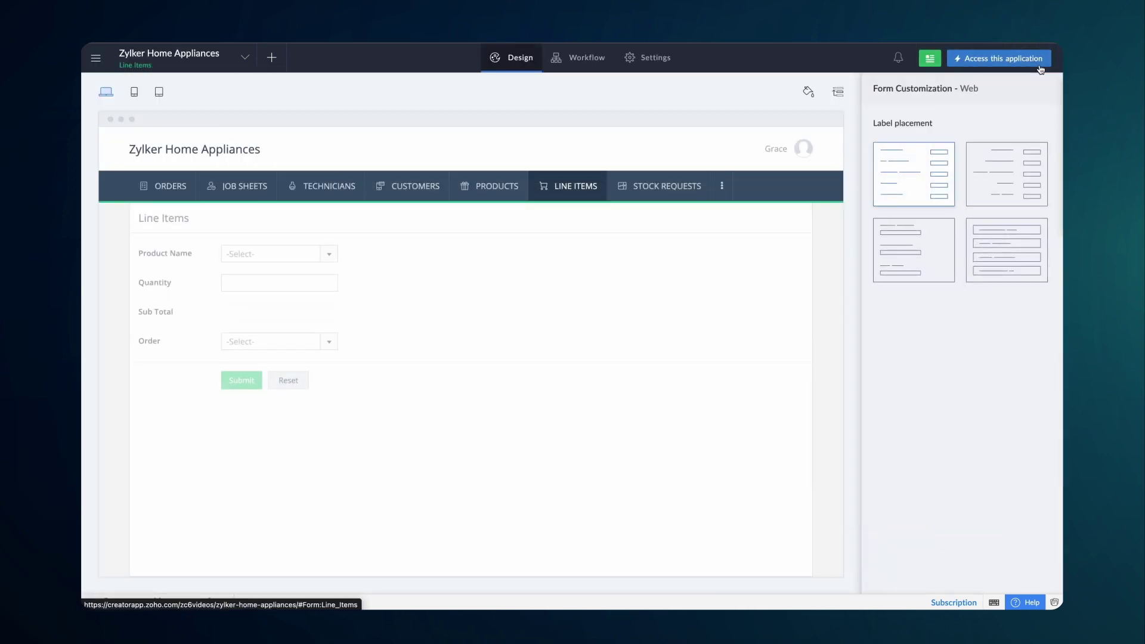
# In the live app, submit a new order with Store Pickup delivery
pyautogui.click(1040, 70)
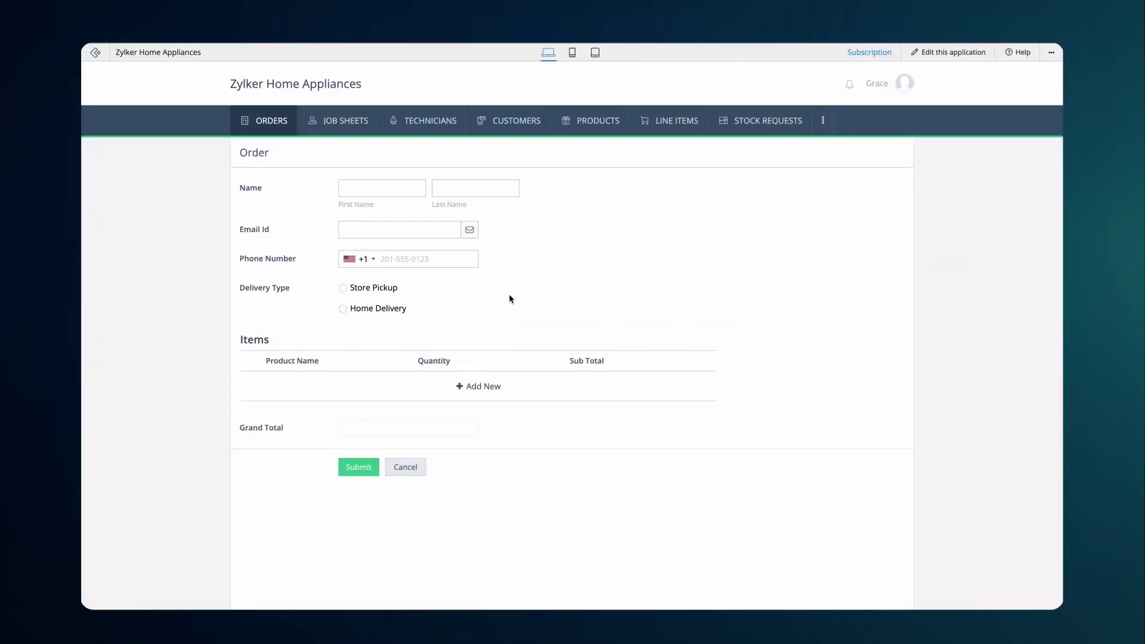
pyautogui.write('Lucaslucas@zylker.com2015550123')
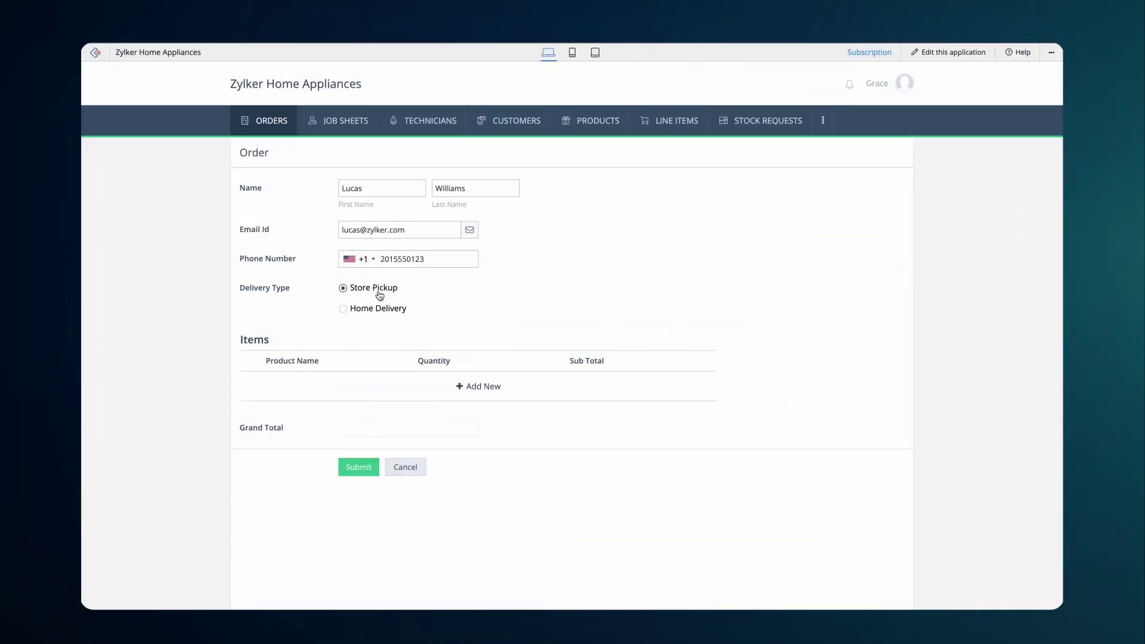
pyautogui.click(342, 287)
pyautogui.click(360, 536)
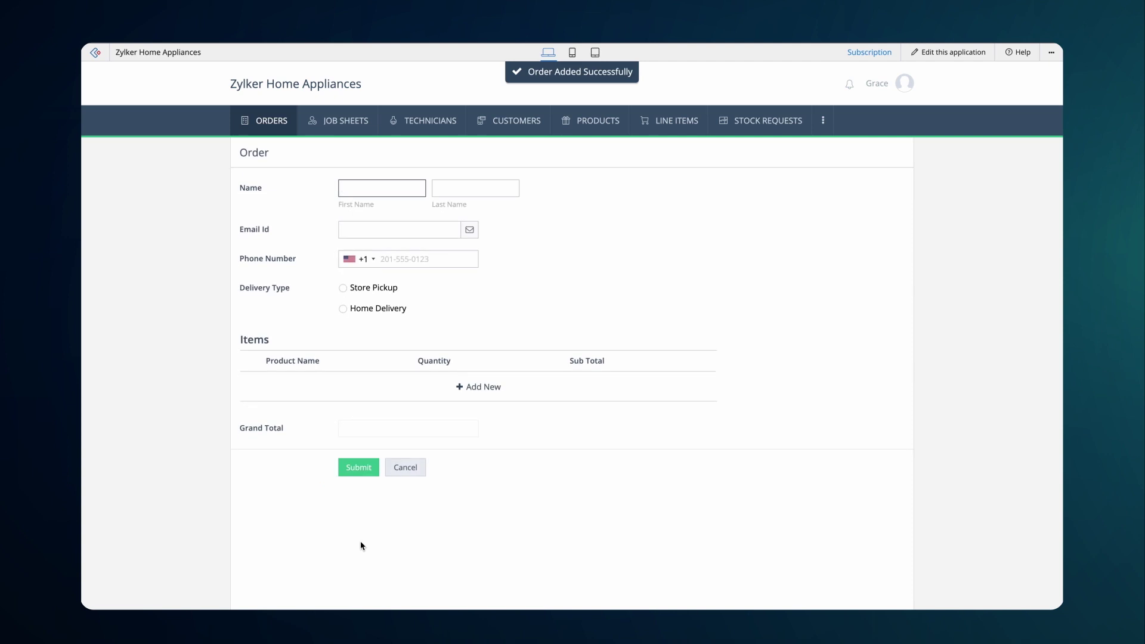
pyautogui.moveTo(671, 120)
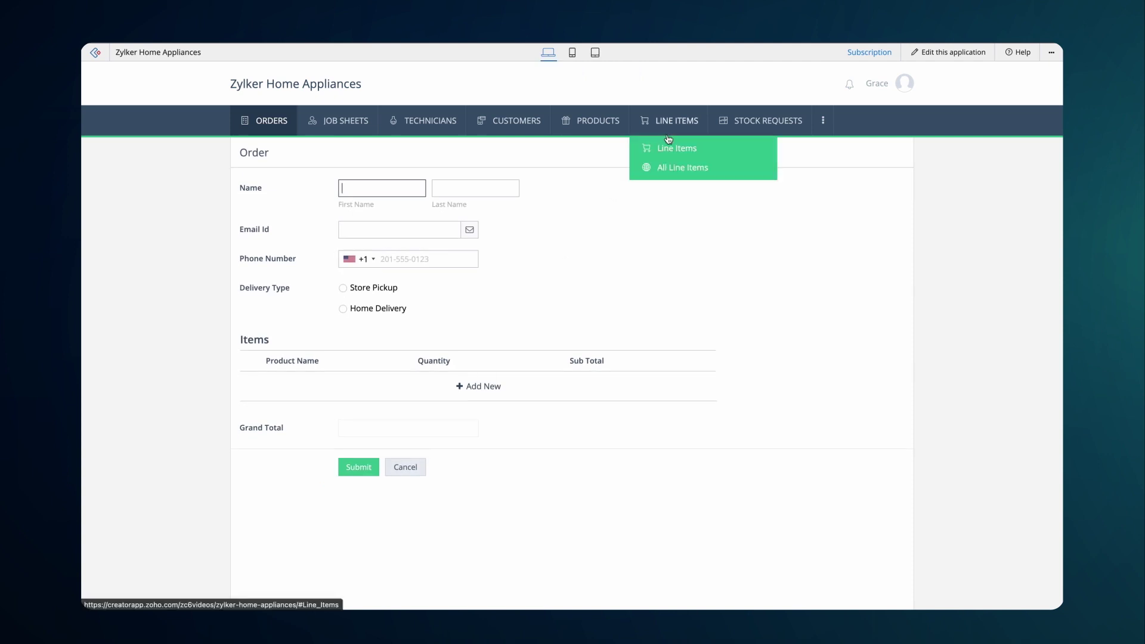
# Change the Air Conditioner line item's quantity to 4, then view the new order's details
pyautogui.click(671, 169)
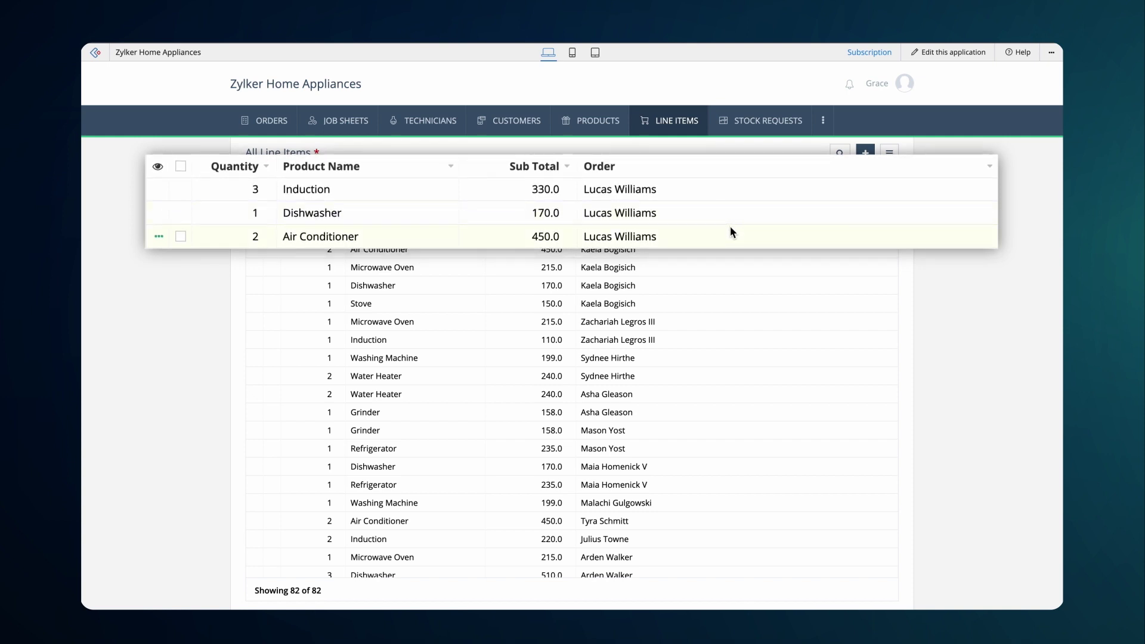
pyautogui.click(730, 229)
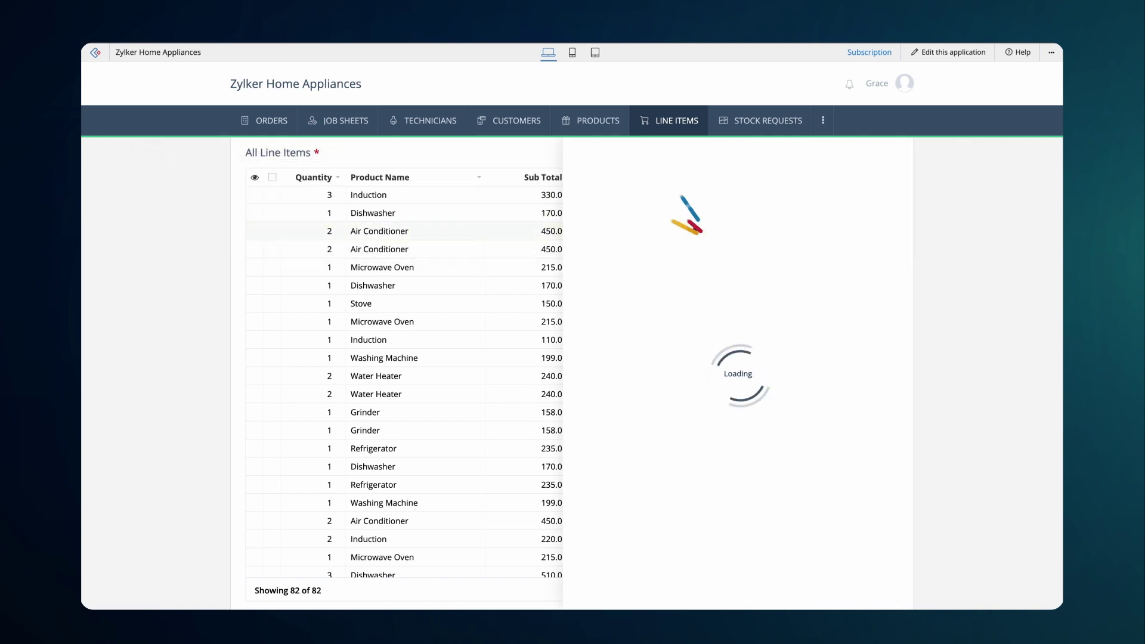
pyautogui.click(765, 156)
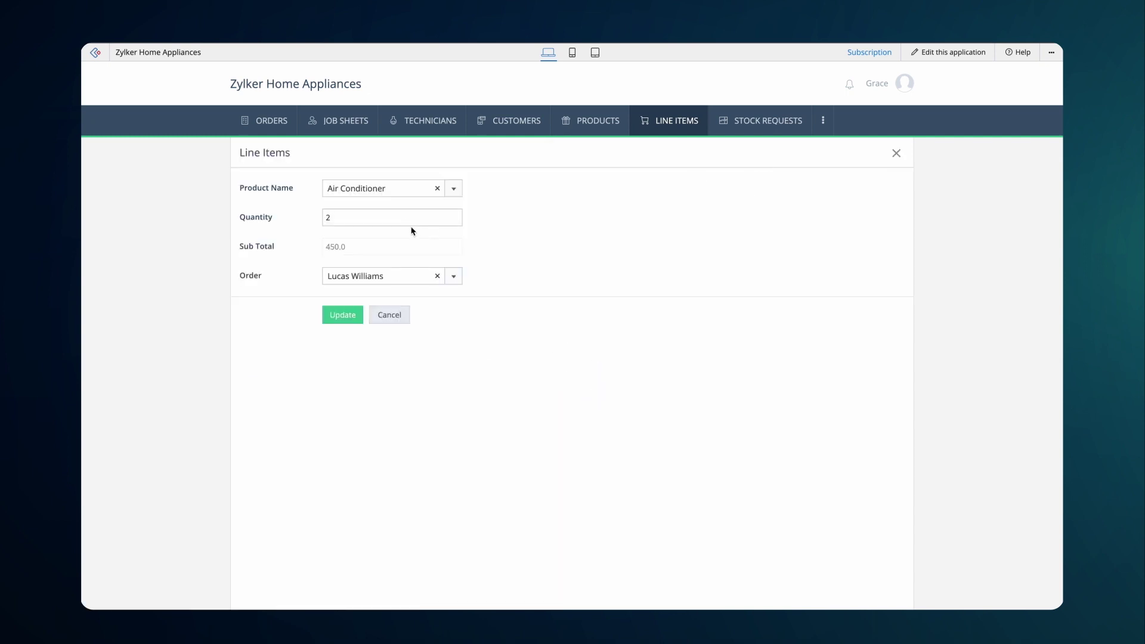
pyautogui.click(406, 223)
pyautogui.press('BackSpace')
pyautogui.write('4')
pyautogui.click(342, 315)
pyautogui.moveTo(265, 119)
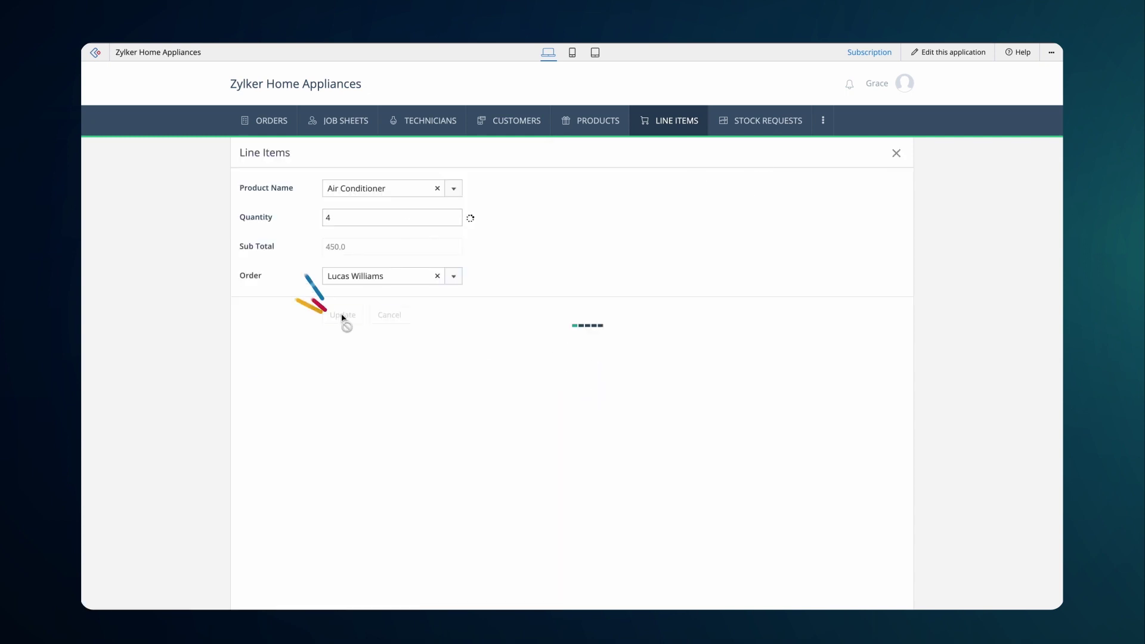
pyautogui.click(282, 169)
pyautogui.click(314, 195)
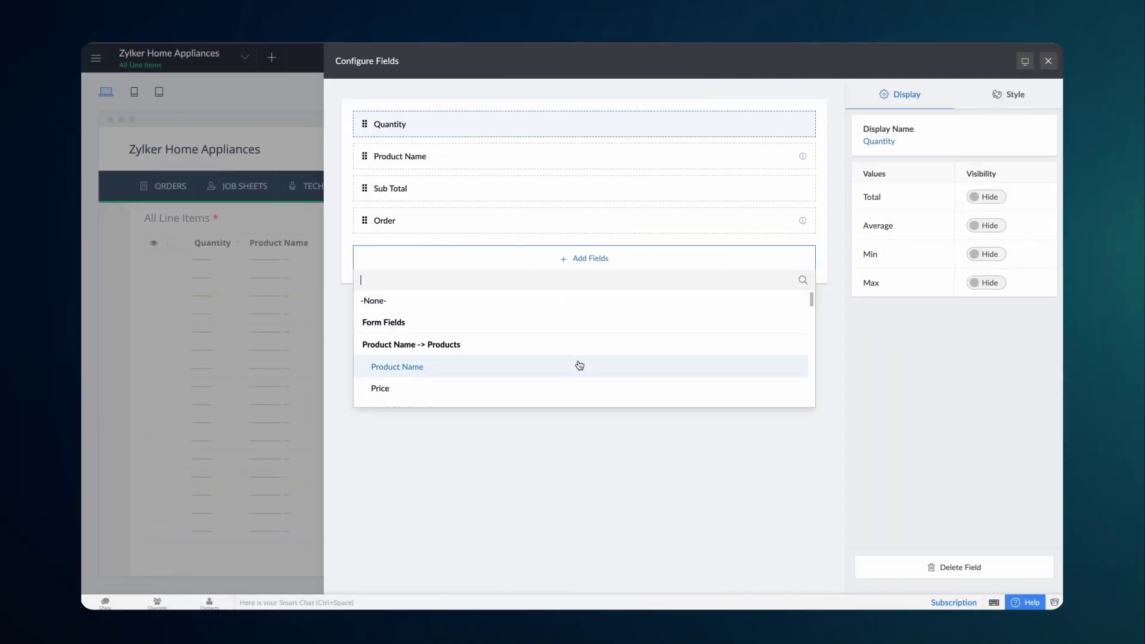
pyautogui.scroll(-5, 578, 365)
pyautogui.scroll(-3, 579, 365)
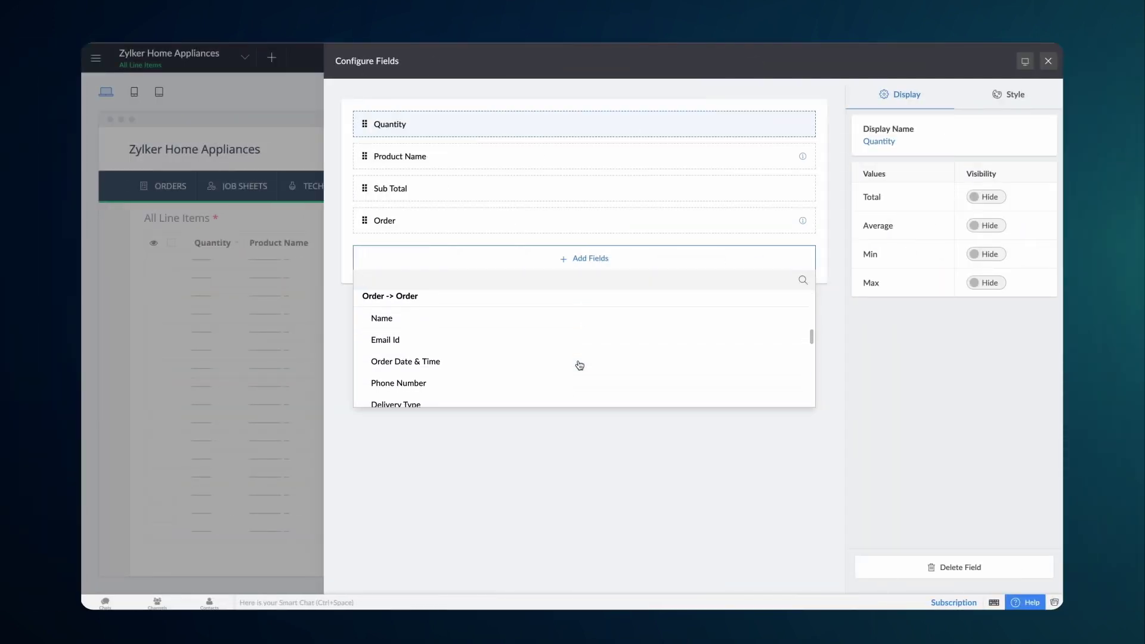
# Add the order's Email Id field to All Line Items and view the live report
pyautogui.click(609, 341)
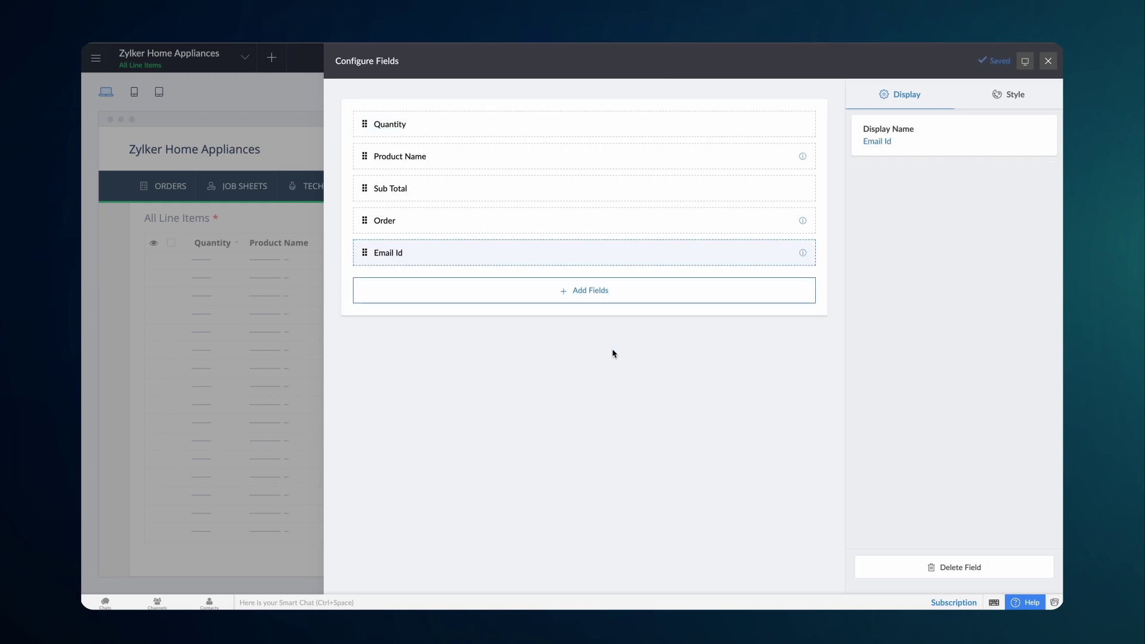
pyautogui.click(1025, 61)
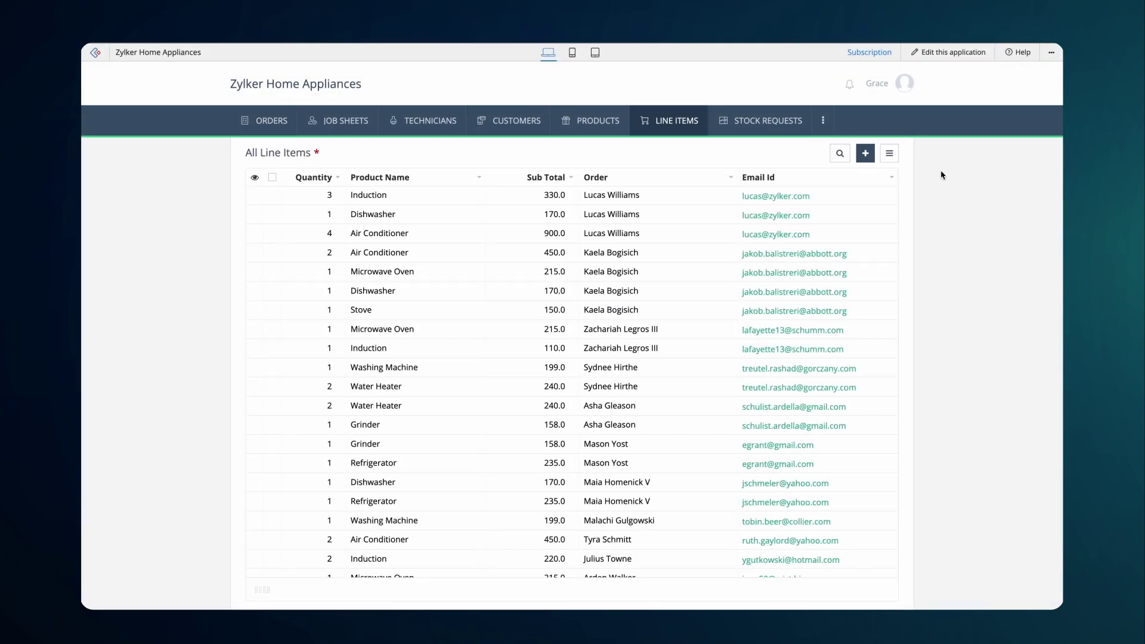